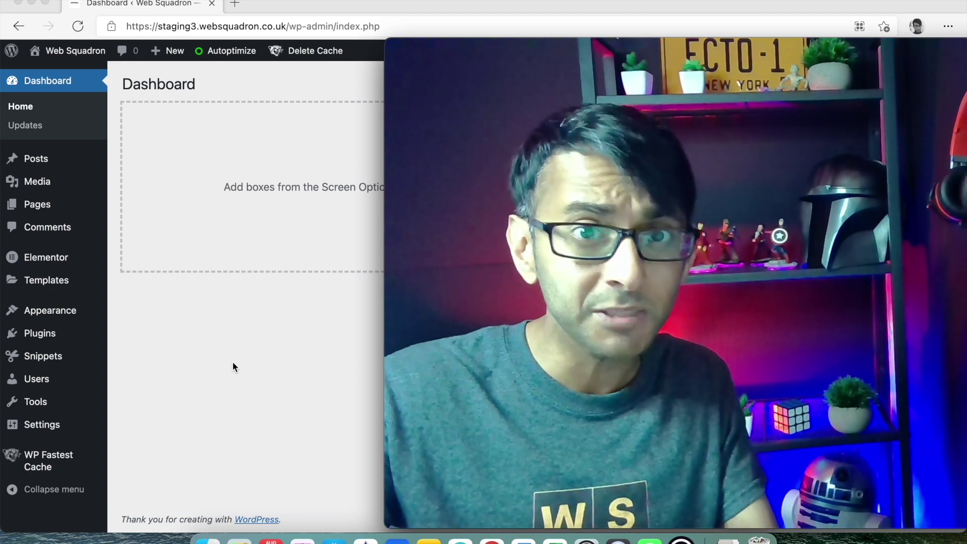
# Step: Open the Users list, showing one Administrator and one Editor account
pyautogui.moveTo(462, 54)
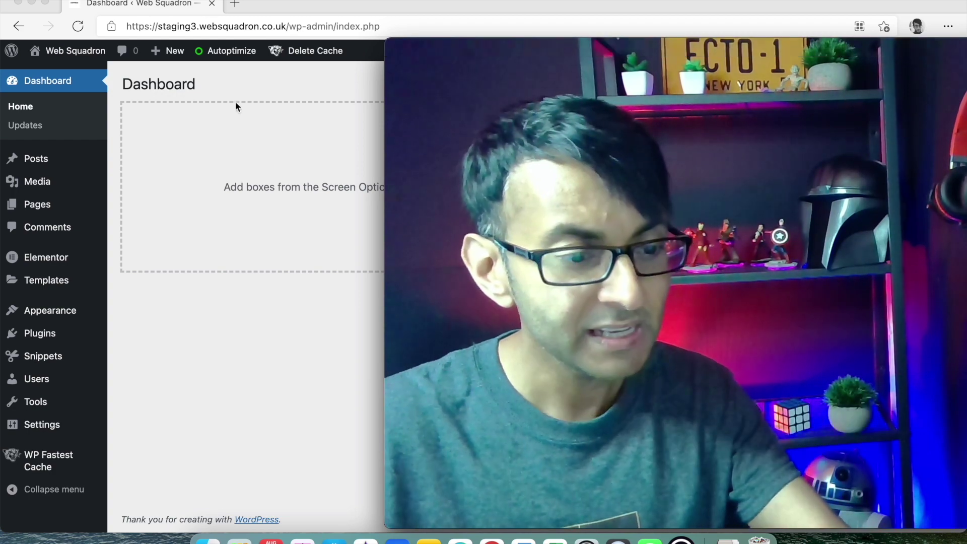
pyautogui.click(21, 381)
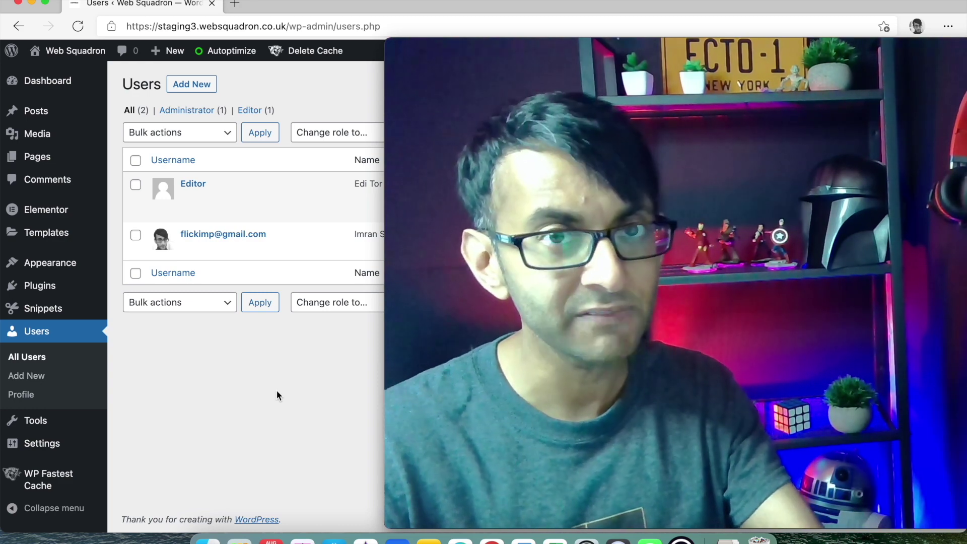
pyautogui.moveTo(219, 207)
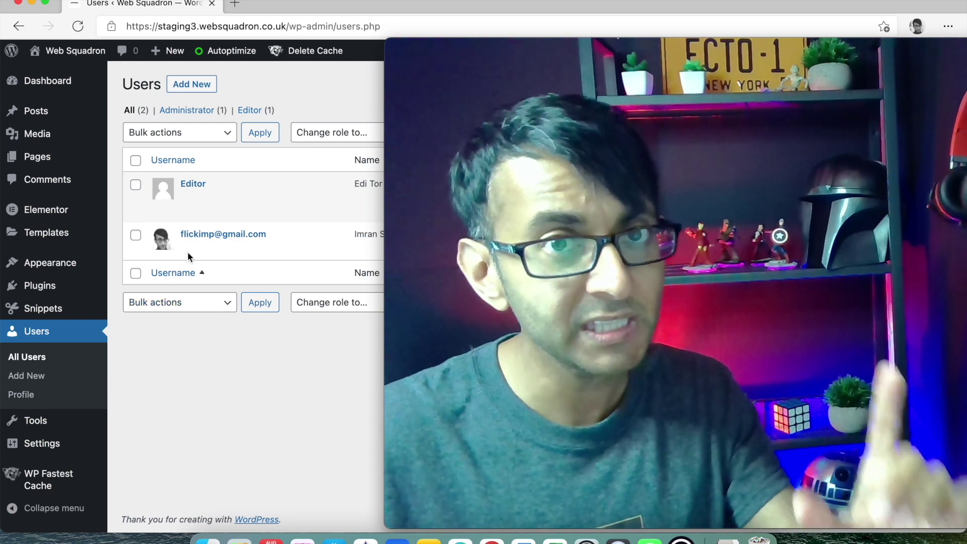
pyautogui.moveTo(219, 215)
pyautogui.moveTo(513, 52); pyautogui.dragTo(662, 116)
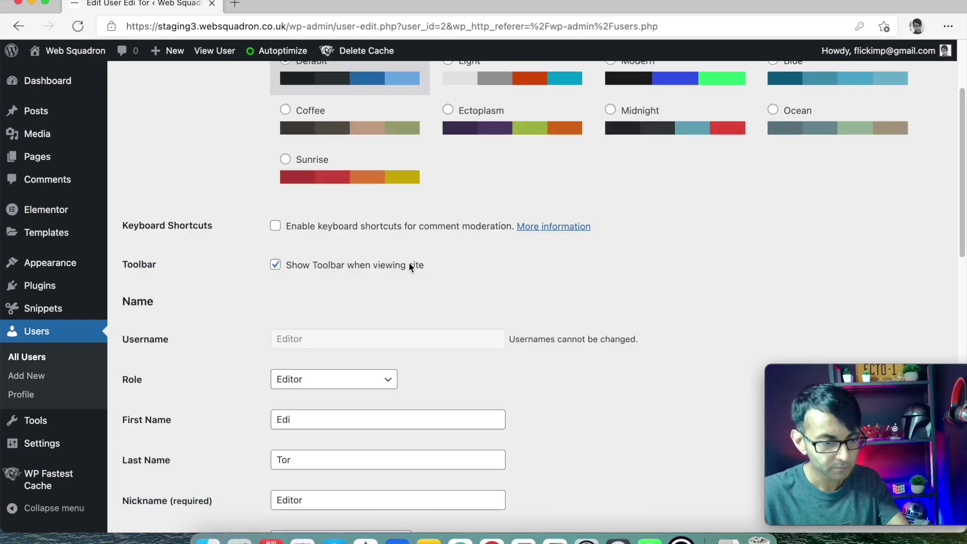
# Step: Confirm the editor user's role stays Editor, then go to Elementor's Role Manager
pyautogui.scroll(3, 409, 262)
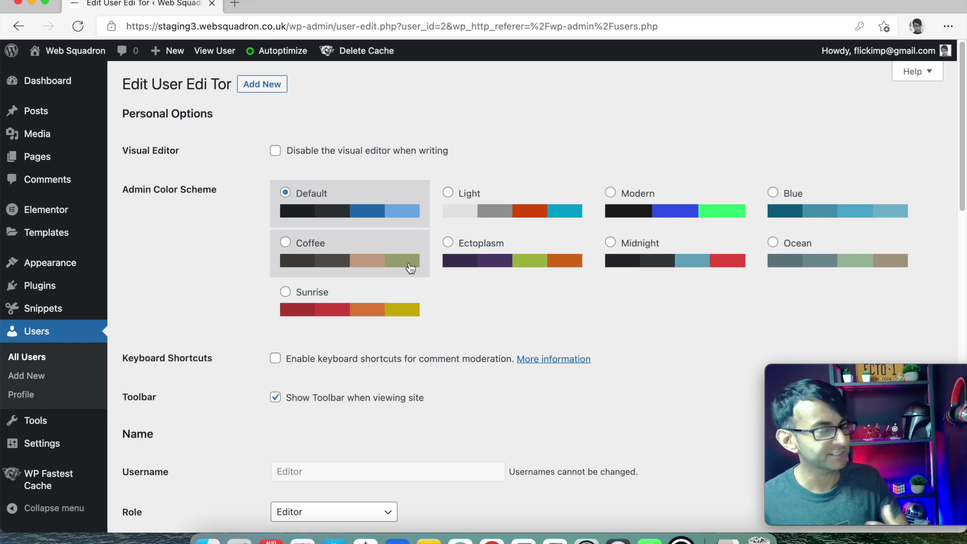
pyautogui.scroll(-6, 491, 313)
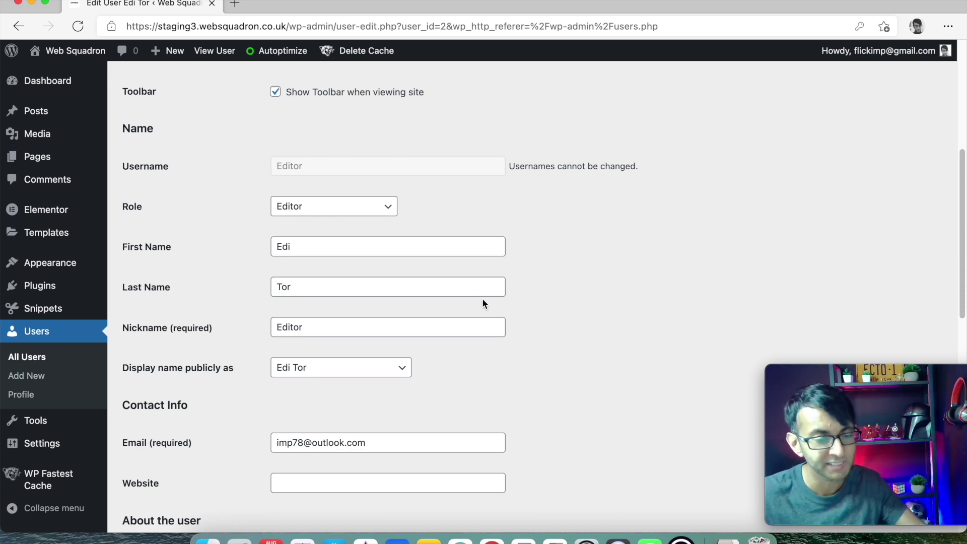
pyautogui.click(368, 206)
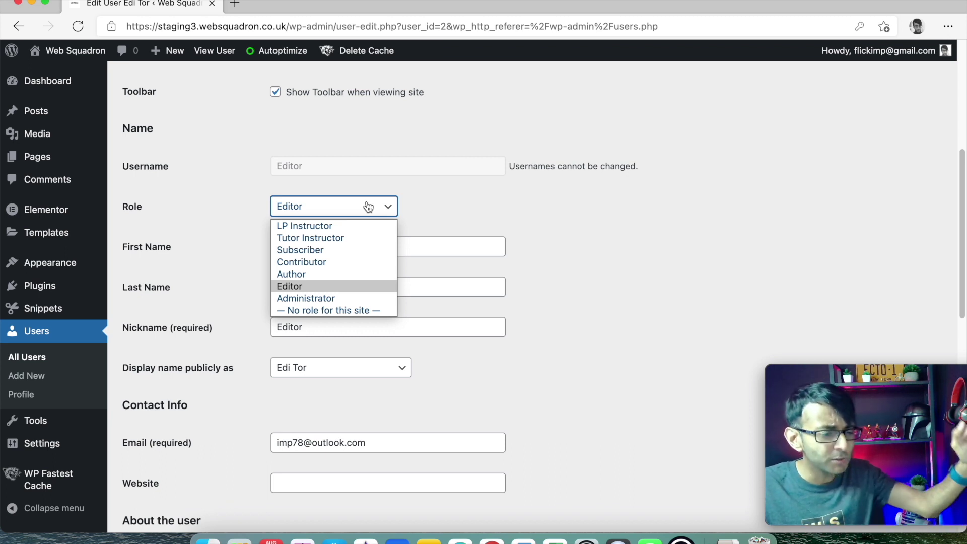
pyautogui.click(347, 291)
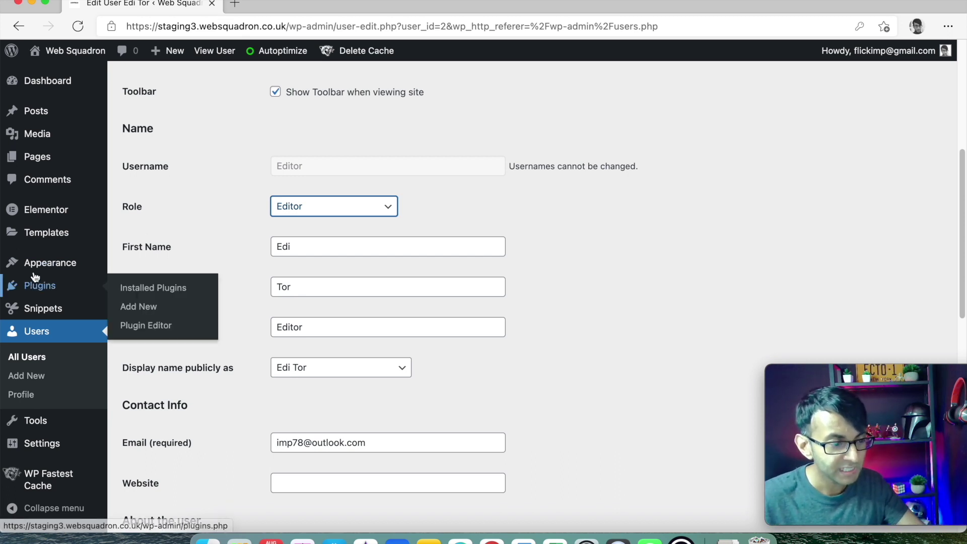
pyautogui.moveTo(61, 215)
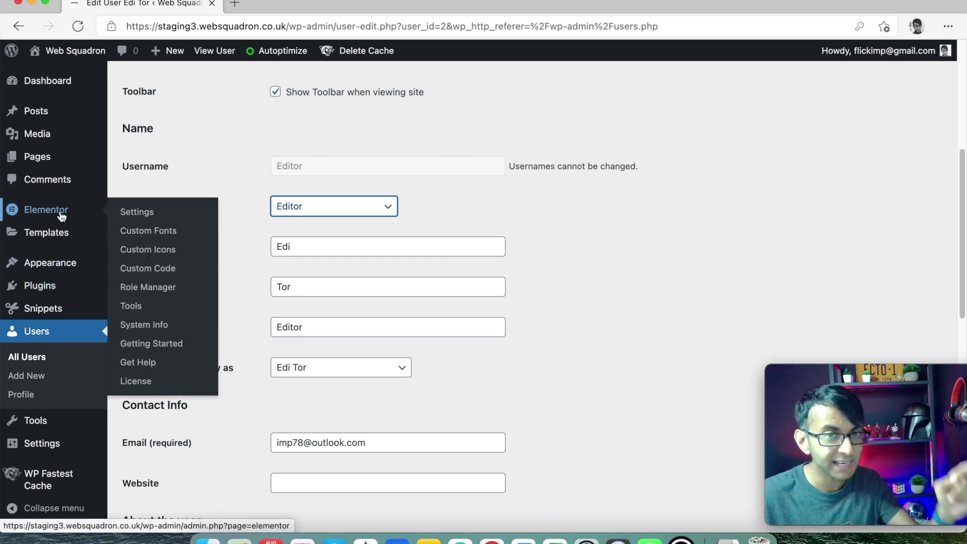
pyautogui.click(163, 296)
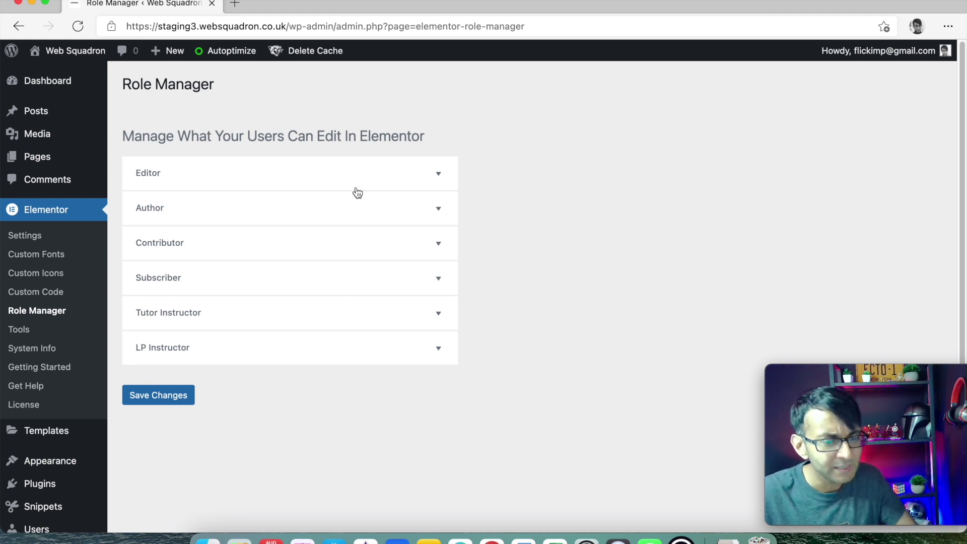
# Step: Expand the Editor role and tick 'Access to edit content only'
pyautogui.click(392, 170)
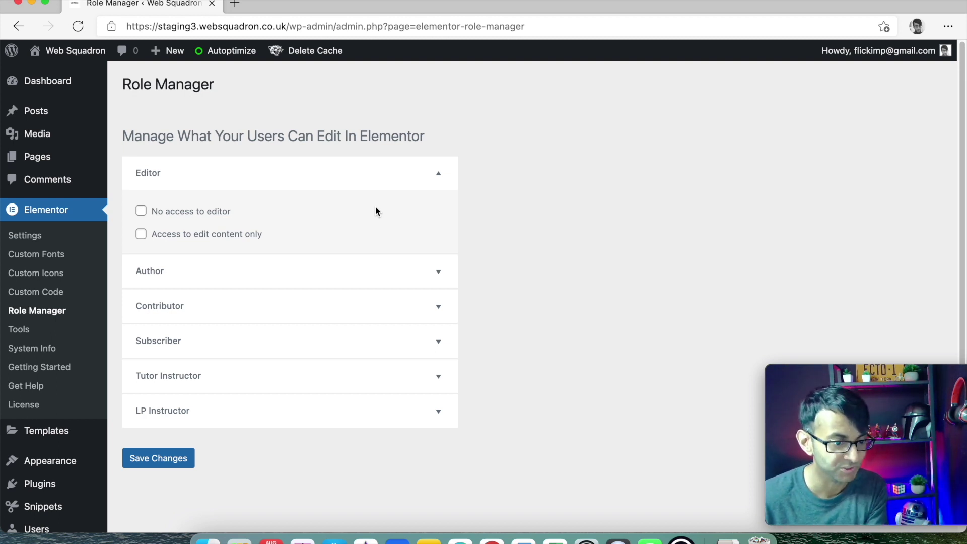
pyautogui.click(156, 237)
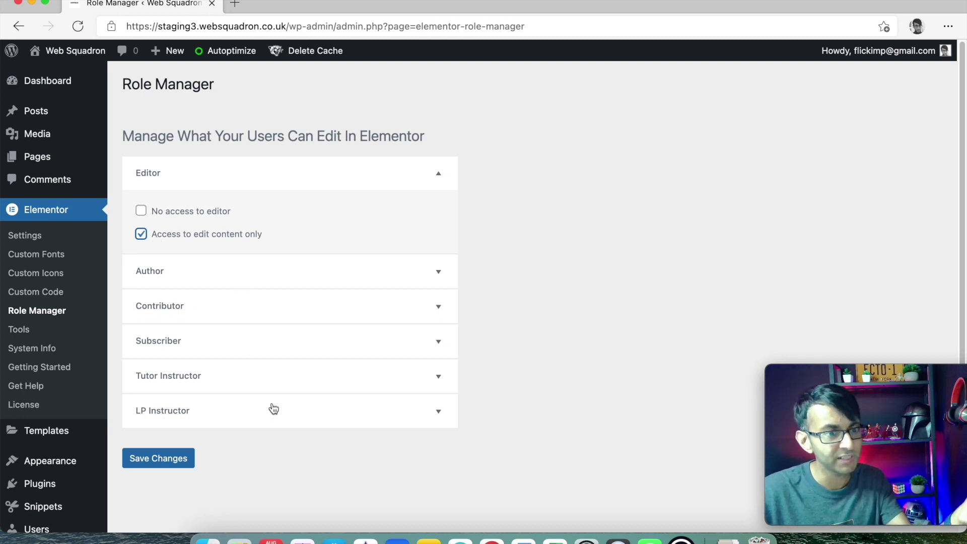
# Step: Save the Role Manager changes so the Editor role has edit-content-only access
pyautogui.click(171, 459)
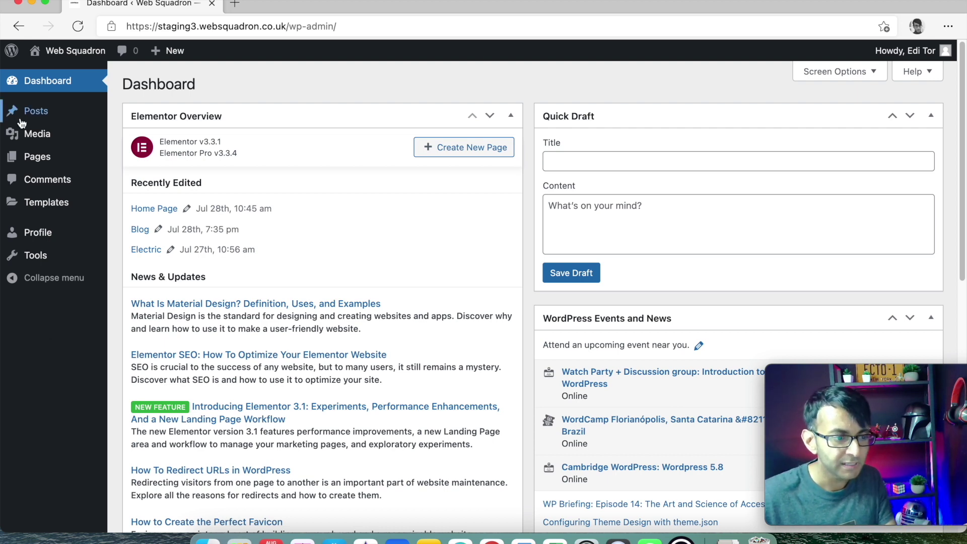
# Step: From All Pages, open the Home Page in Elementor as the editor user
pyautogui.moveTo(73, 164)
pyautogui.click(140, 161)
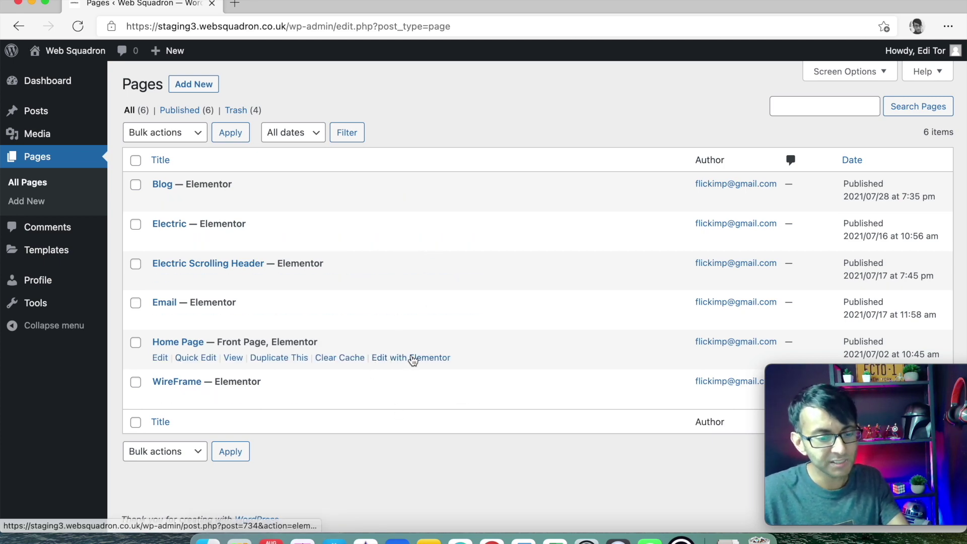
pyautogui.click(411, 359)
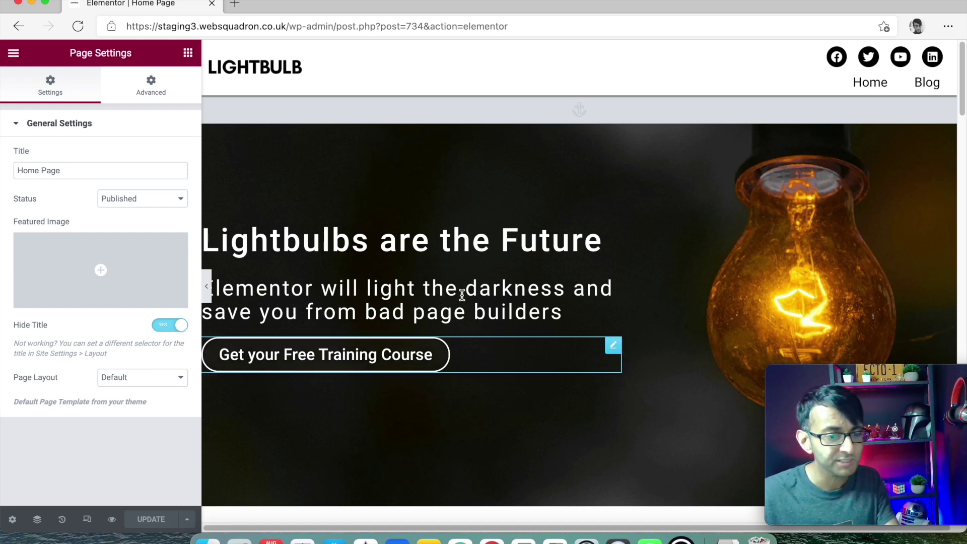
# Step: On the 'Lightbulbs are the Future' heading, try adding 'are they?' and right alignment, then revert both
pyautogui.click(481, 242)
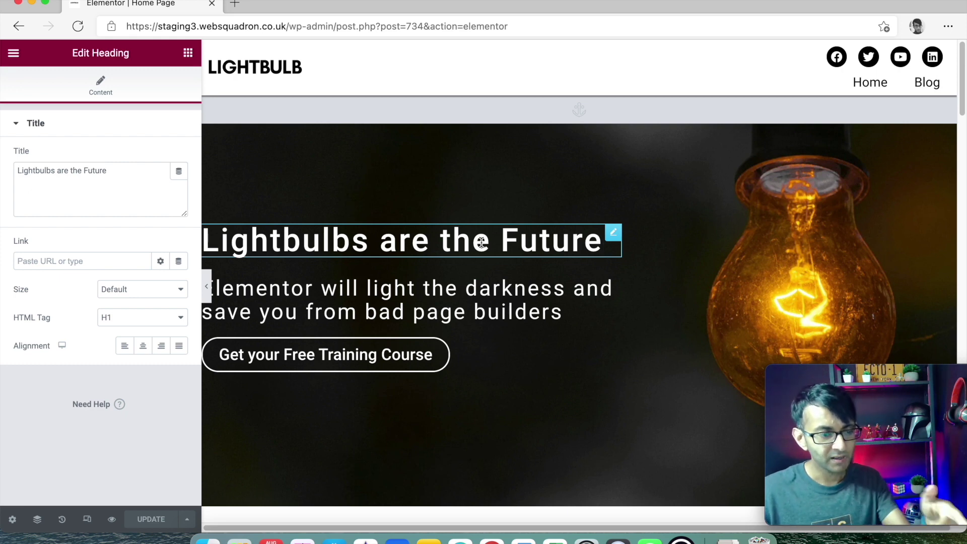
pyautogui.click(134, 179)
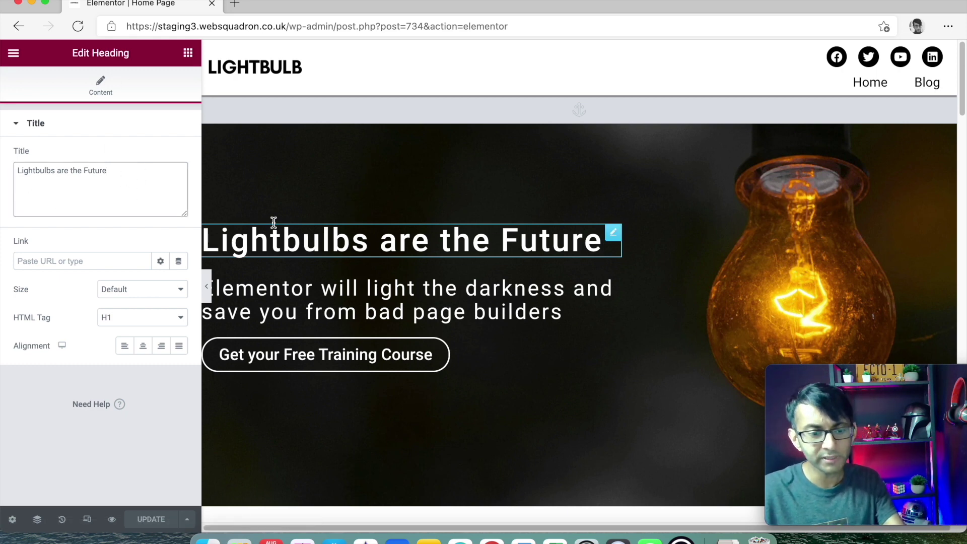
pyautogui.write('are they')
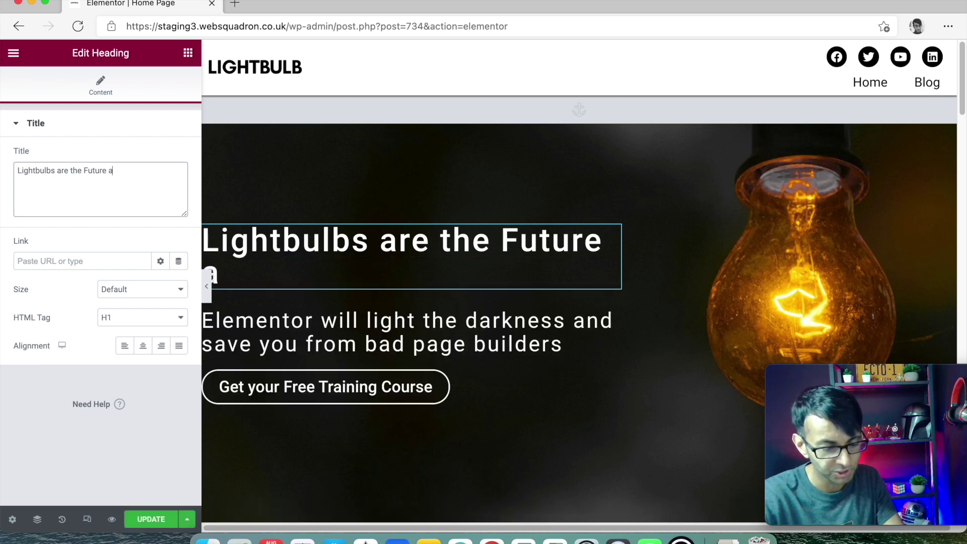
pyautogui.write('?')
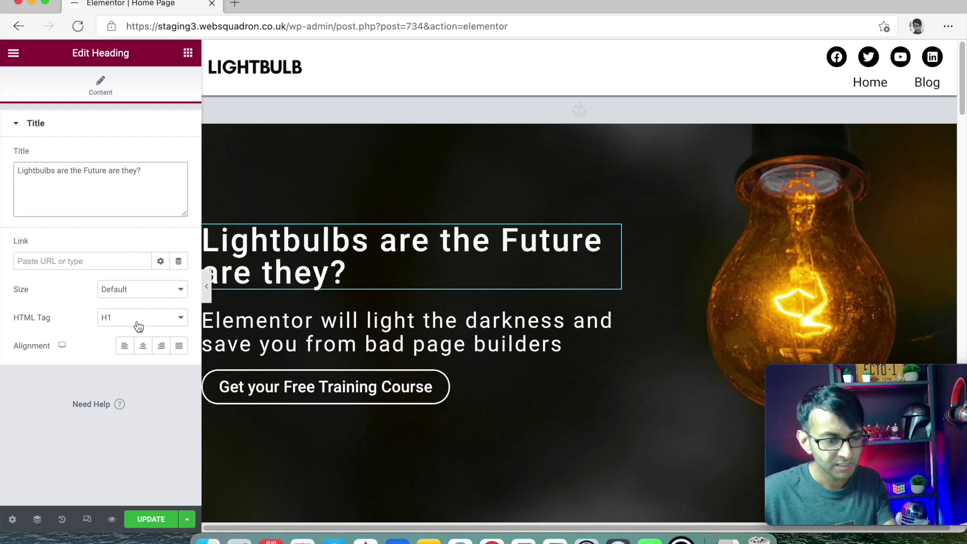
pyautogui.click(162, 346)
pyautogui.click(124, 345)
pyautogui.moveTo(144, 172); pyautogui.dragTo(119, 174)
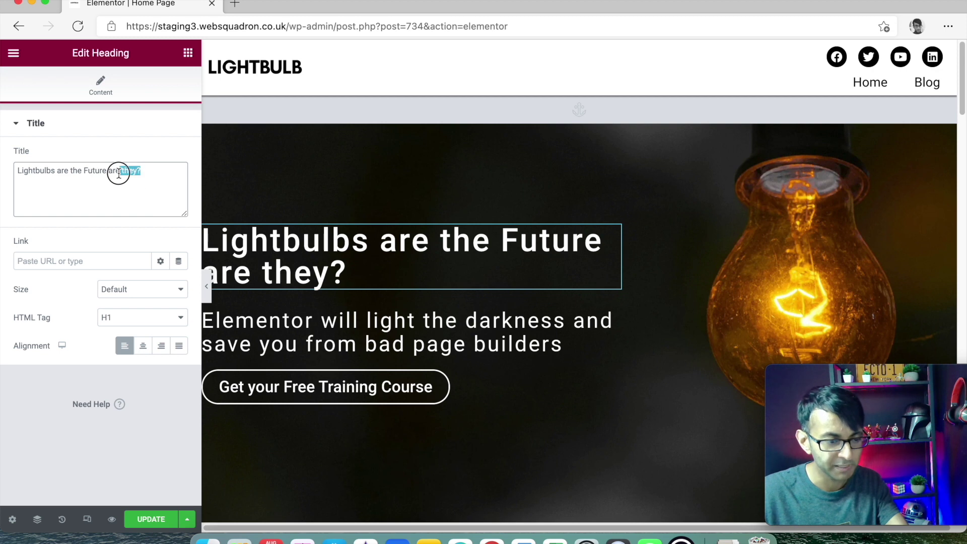
pyautogui.press('BackSpace')
pyautogui.press('BackSpace')
pyautogui.press('BackSpace')
pyautogui.press('BackSpace')
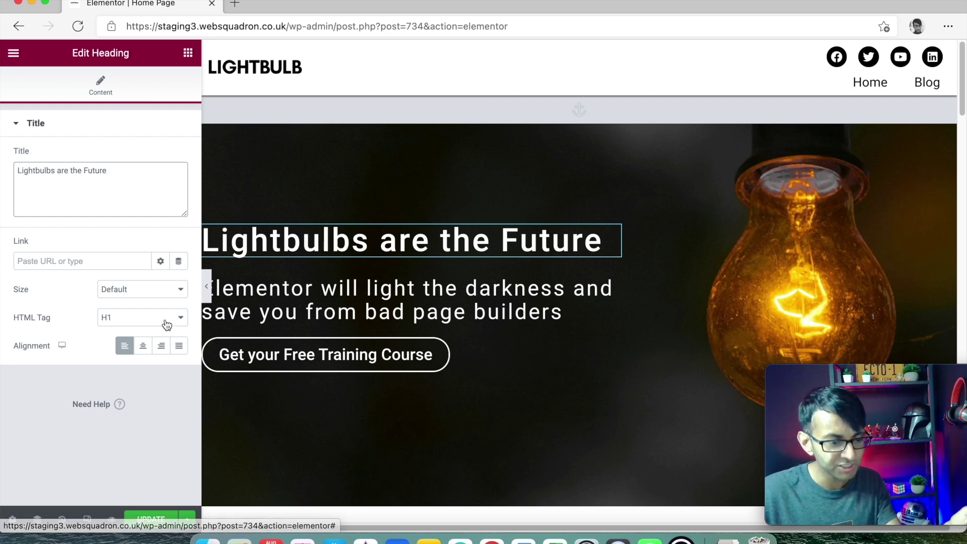
# Step: Switch the heading size to Large, then Small, then back to Default
pyautogui.click(157, 289)
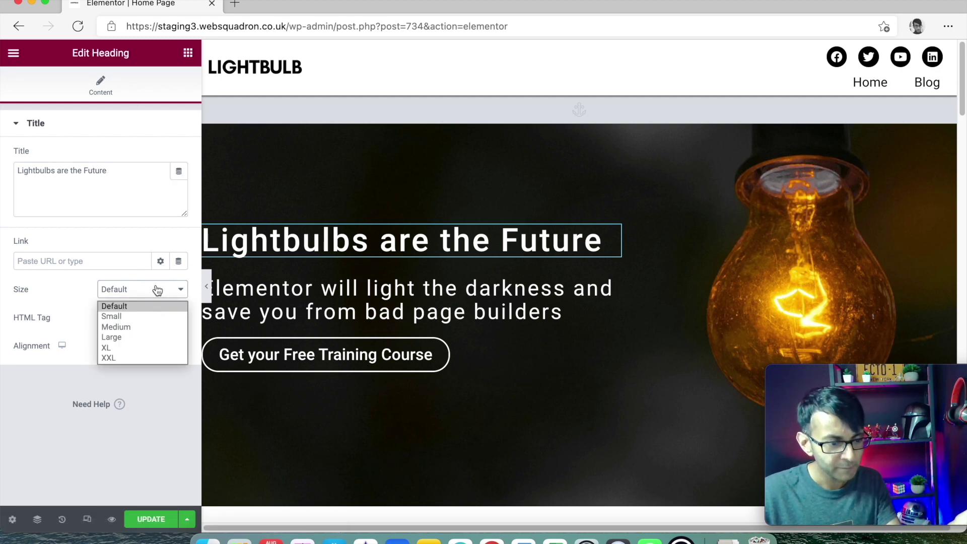
pyautogui.click(151, 336)
pyautogui.click(152, 292)
pyautogui.click(142, 316)
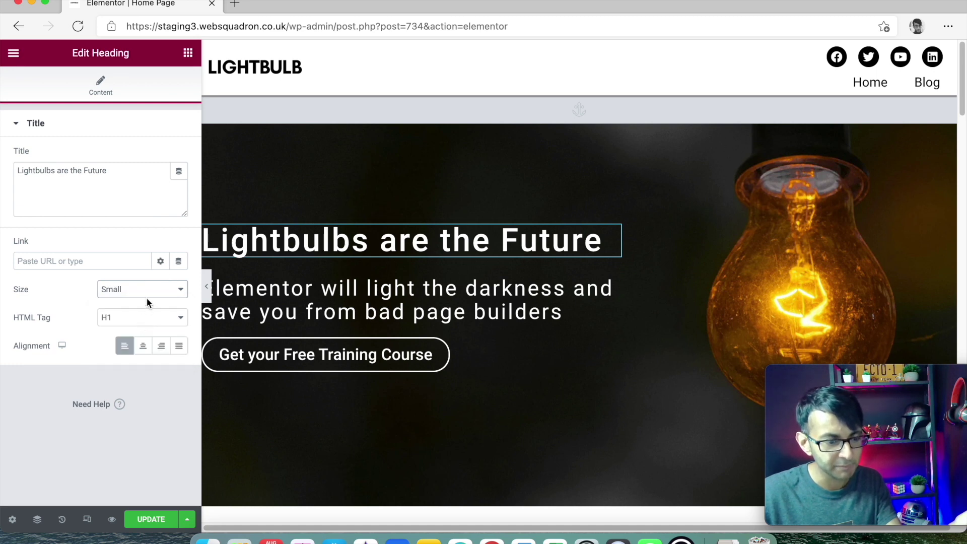
pyautogui.click(149, 294)
pyautogui.click(150, 306)
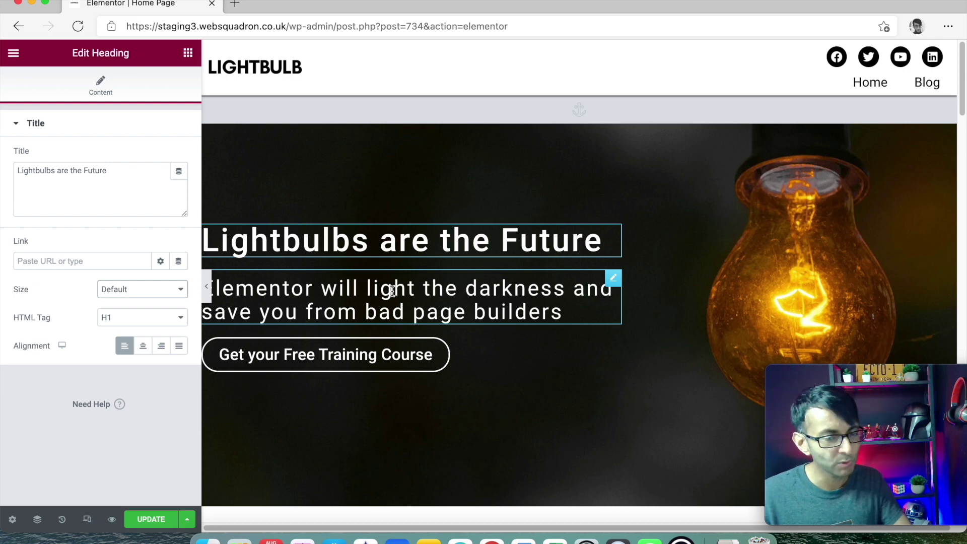
# Step: Select the 'Get your Free Training Course' button and try its icon spacing, leaving it at 0
pyautogui.scroll(-5, 410, 301)
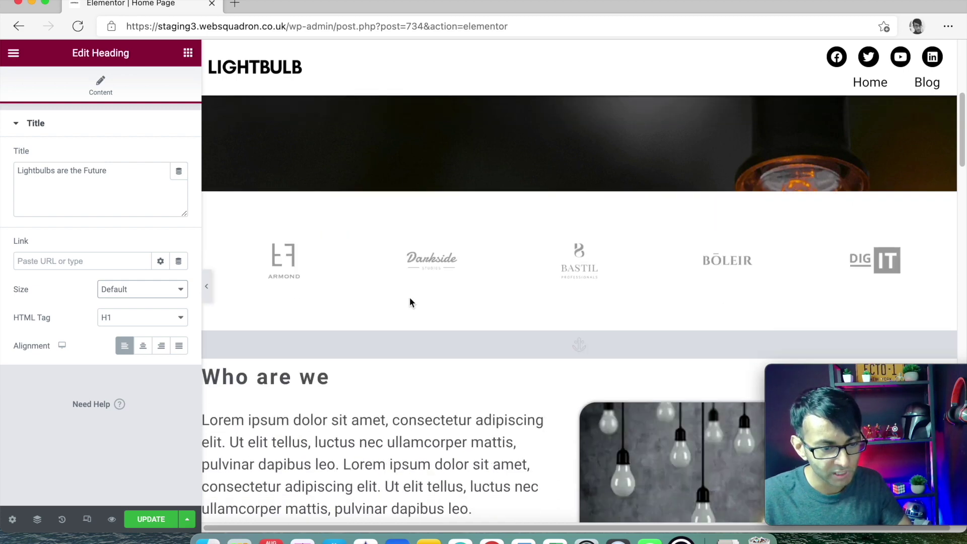
pyautogui.scroll(5, 409, 303)
pyautogui.click(376, 367)
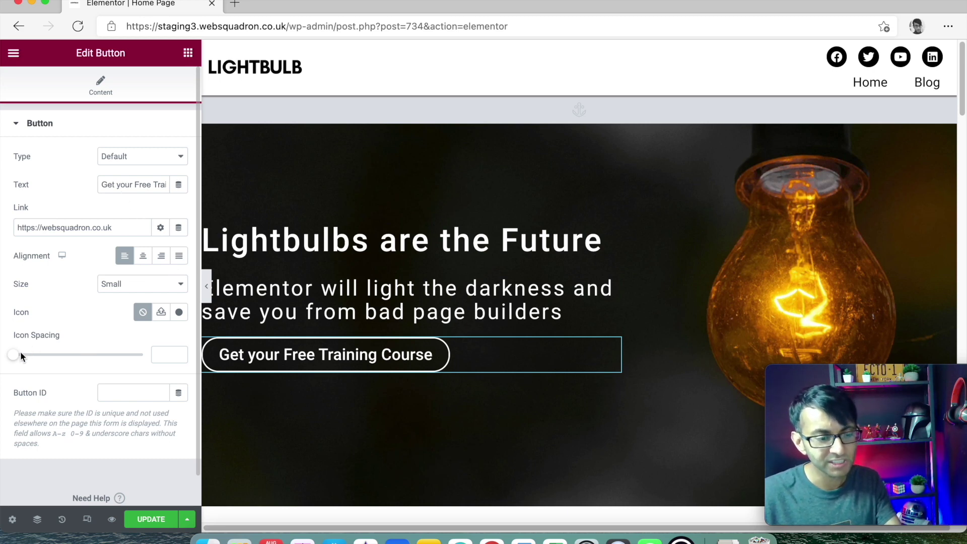
pyautogui.moveTo(14, 354)
pyautogui.mouseDown()
pyautogui.moveTo(71, 353)
pyautogui.moveTo(15, 354)
pyautogui.mouseUp()
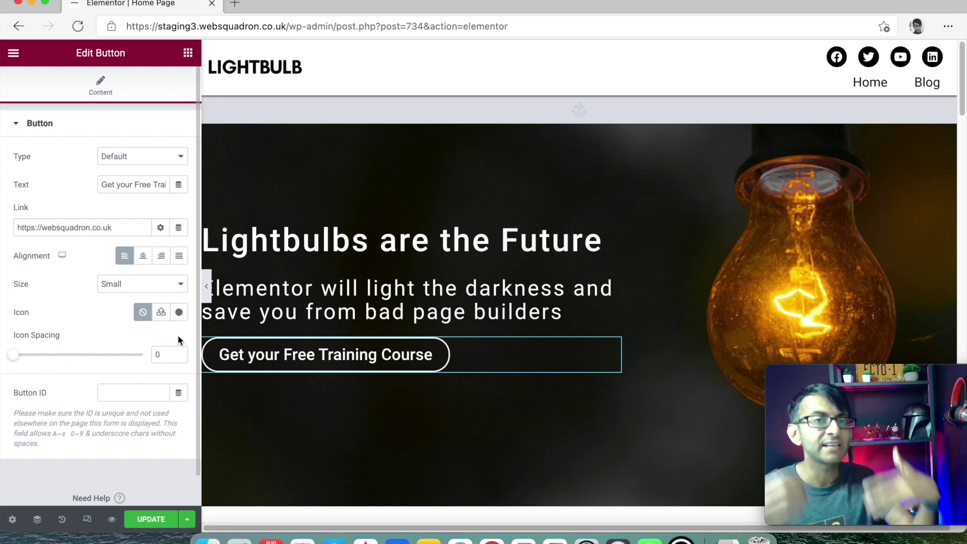
pyautogui.scroll(-5, 451, 334)
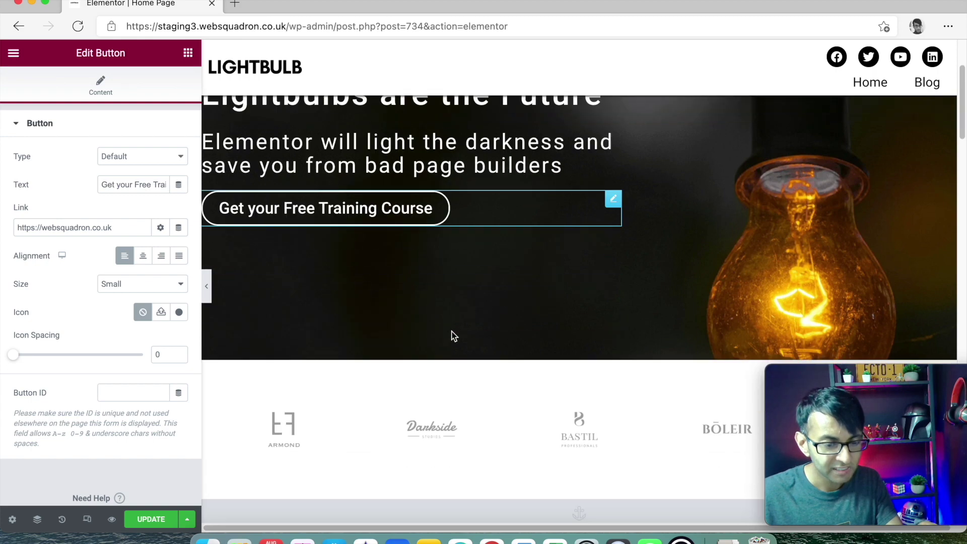
# Step: Open the Darkside logo's image settings and browse the Media Library without changing the image
pyautogui.click(491, 276)
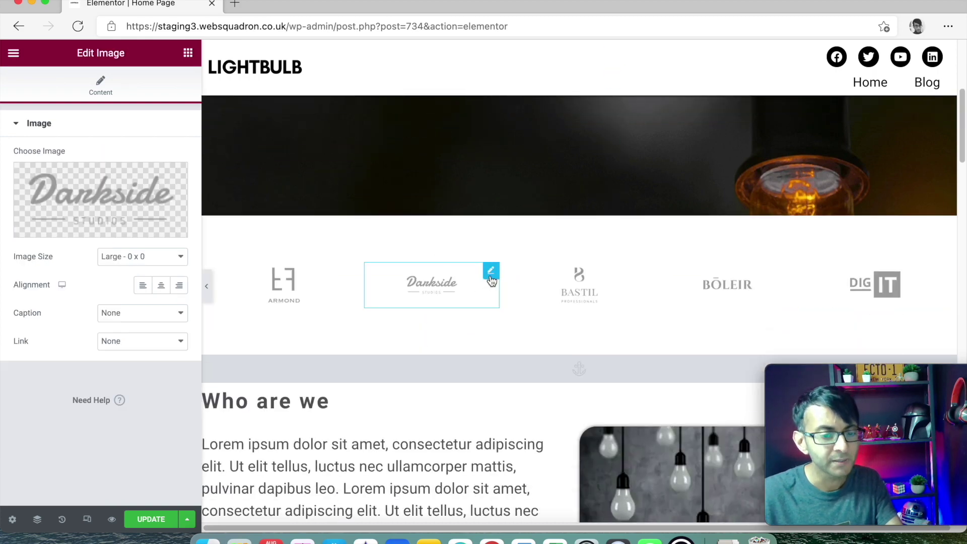
pyautogui.moveTo(142, 194)
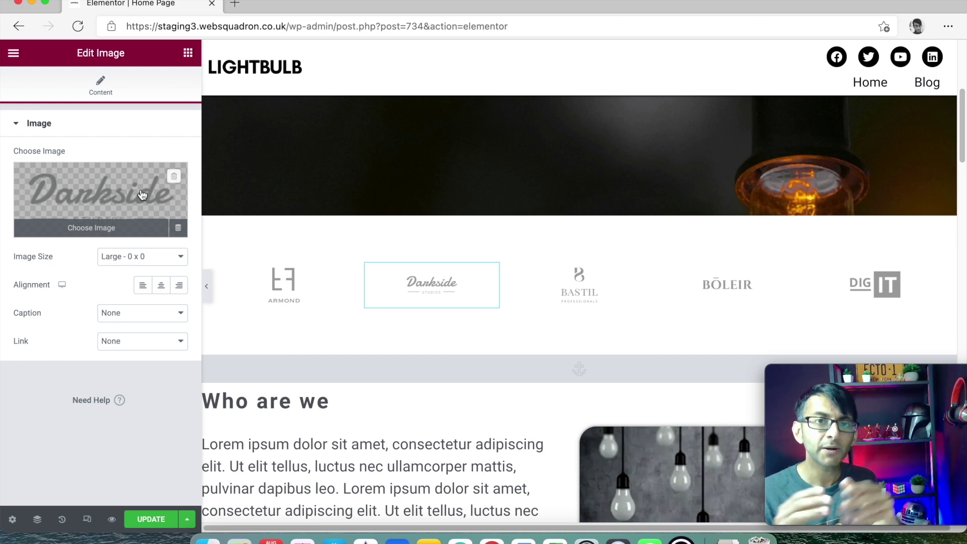
pyautogui.click(76, 182)
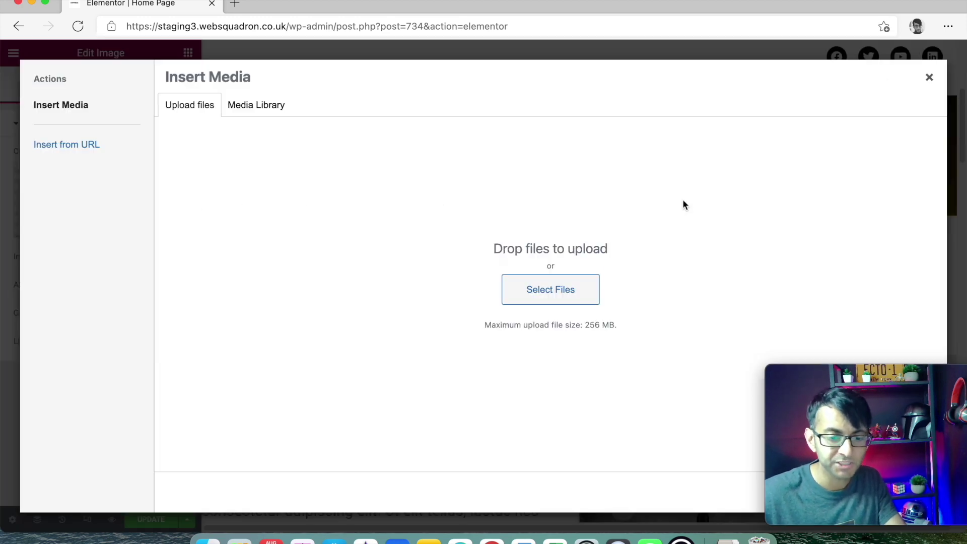
pyautogui.click(277, 105)
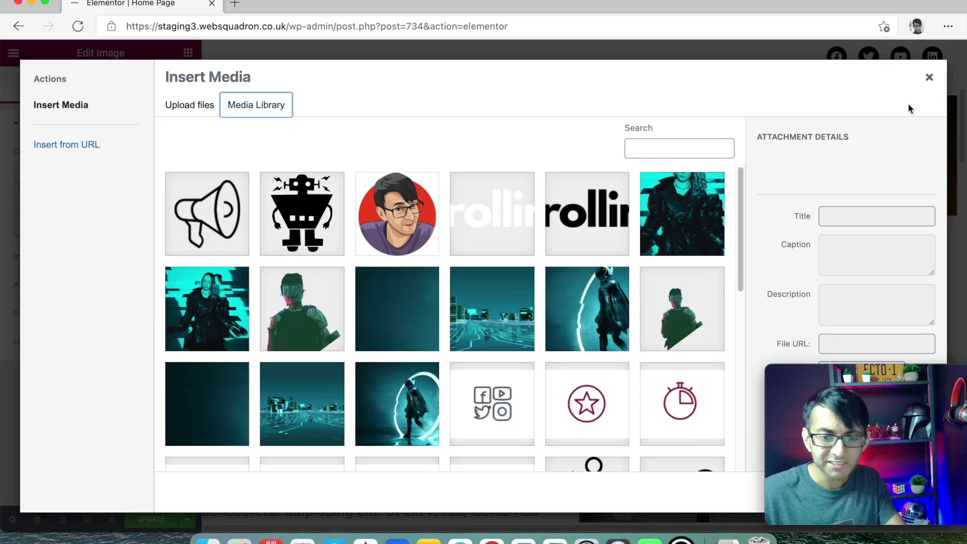
pyautogui.click(929, 78)
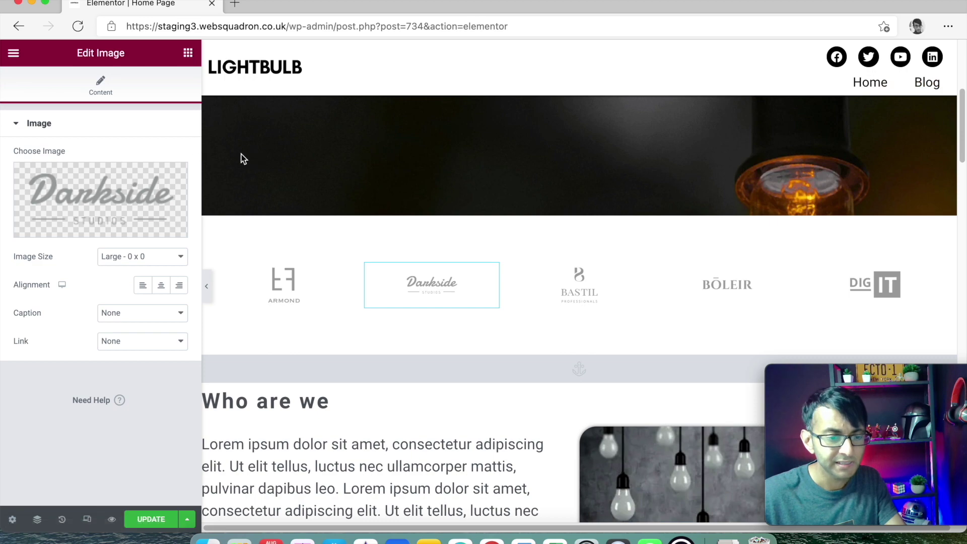
# Step: Inspect the 'Who are we' text and hanging lightbulbs image, then open the posts grid's settings
pyautogui.scroll(-8, 352, 282)
pyautogui.scroll(2, 443, 259)
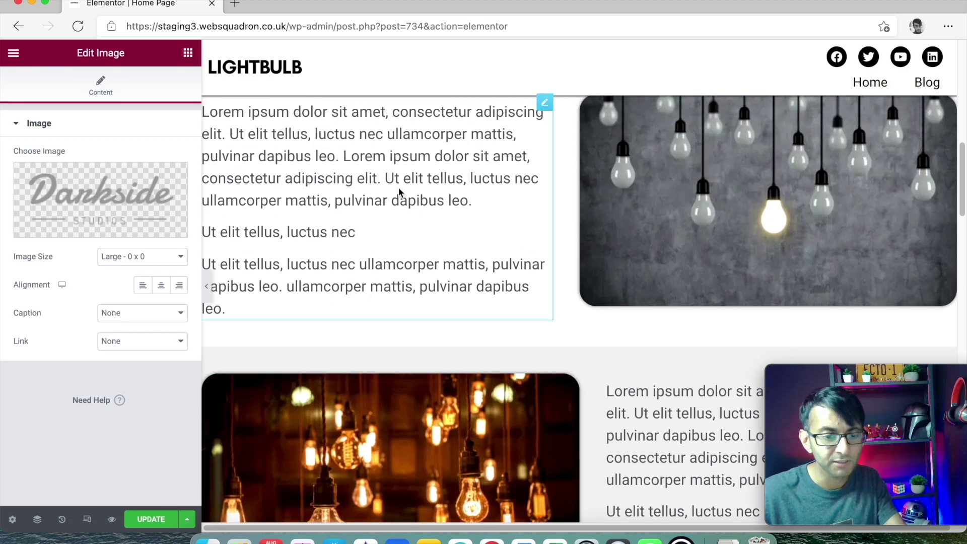
pyautogui.click(383, 195)
pyautogui.scroll(2, 382, 199)
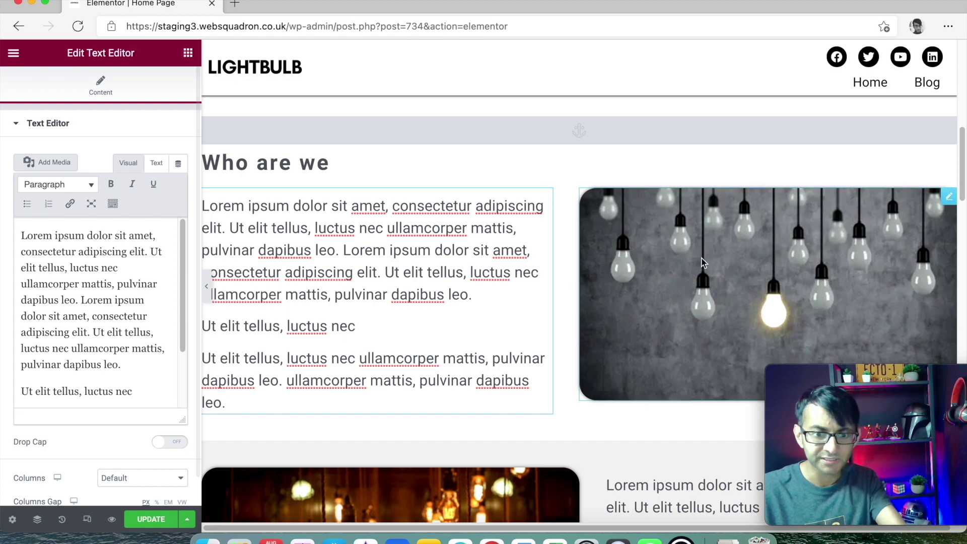
pyautogui.click(748, 259)
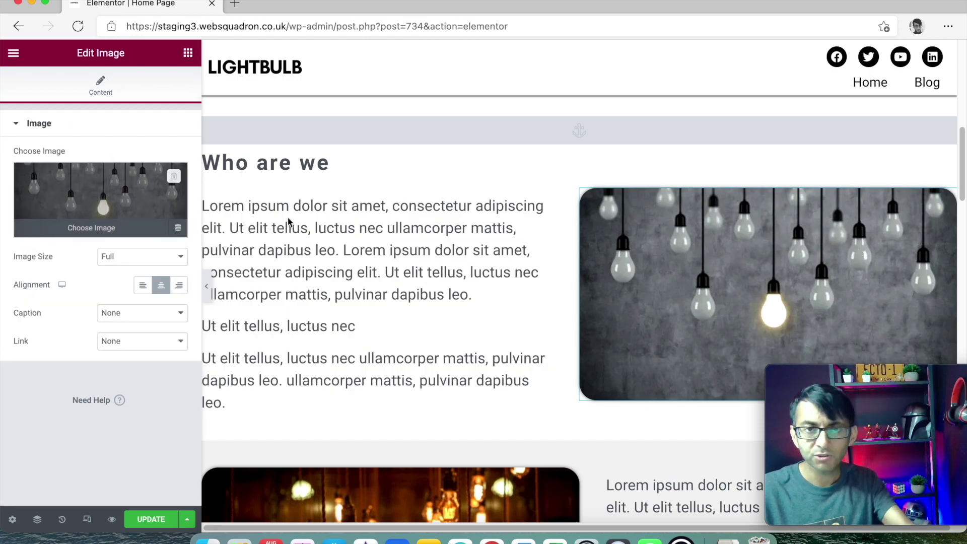
pyautogui.scroll(-1, 620, 241)
pyautogui.scroll(-10, 619, 240)
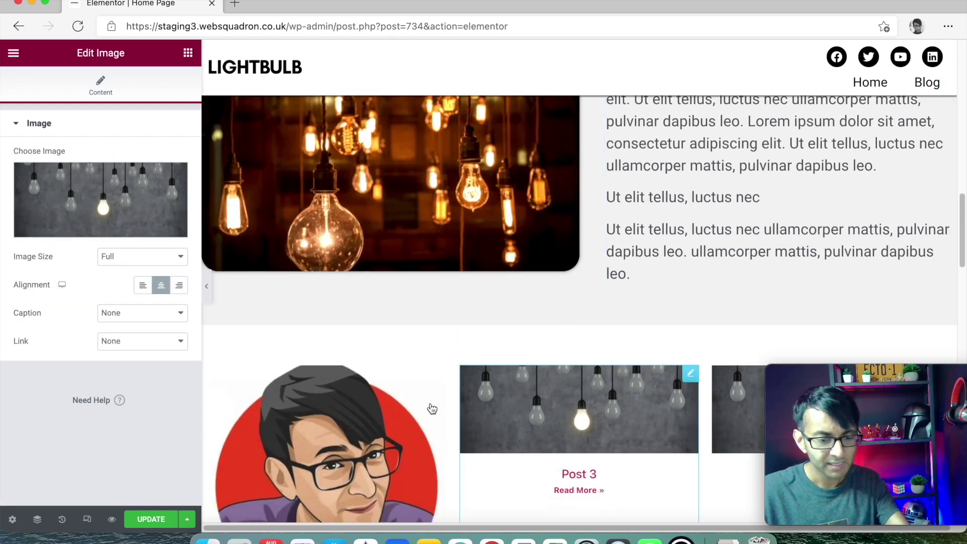
pyautogui.click(438, 375)
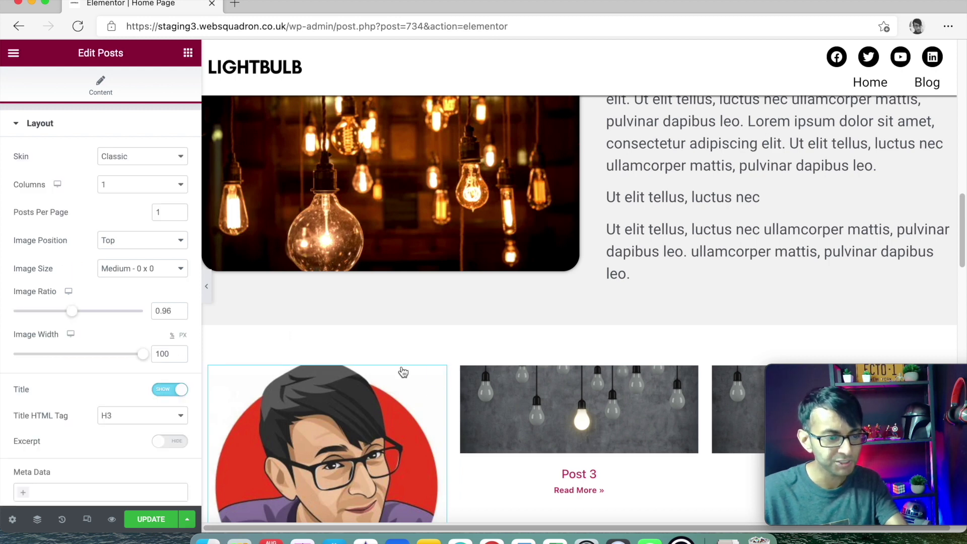
# Step: Switch the posts grid skin to Cards, then back to Classic
pyautogui.scroll(-3, 456, 380)
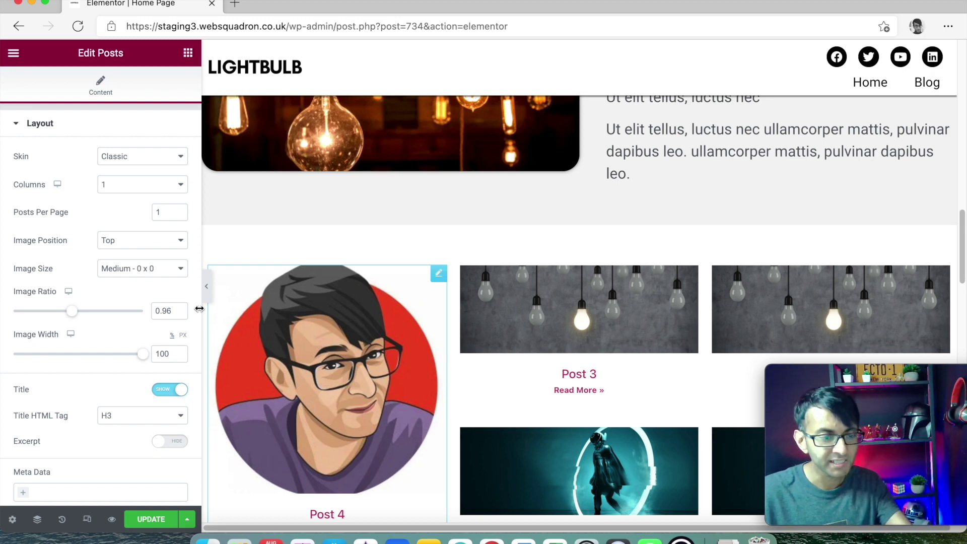
pyautogui.click(164, 159)
pyautogui.click(157, 183)
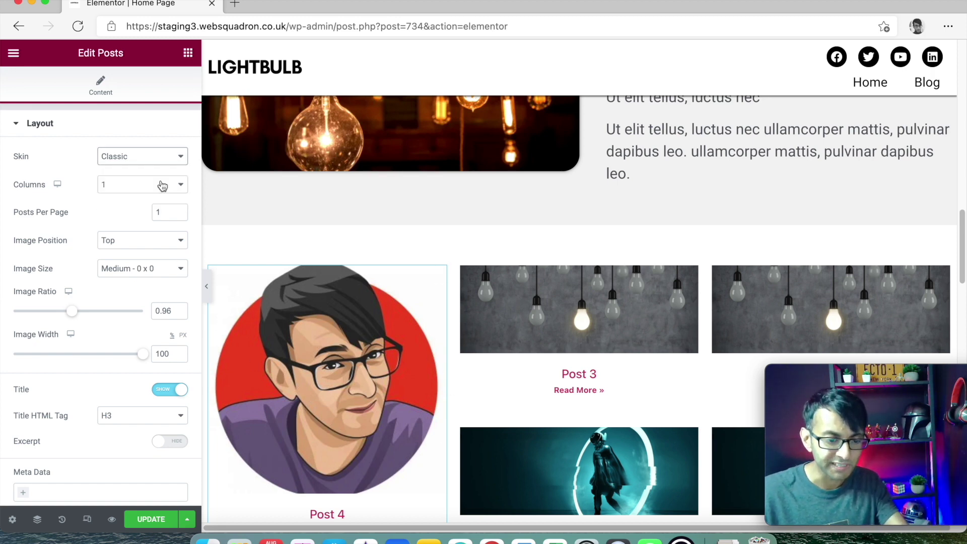
pyautogui.click(152, 160)
pyautogui.click(154, 171)
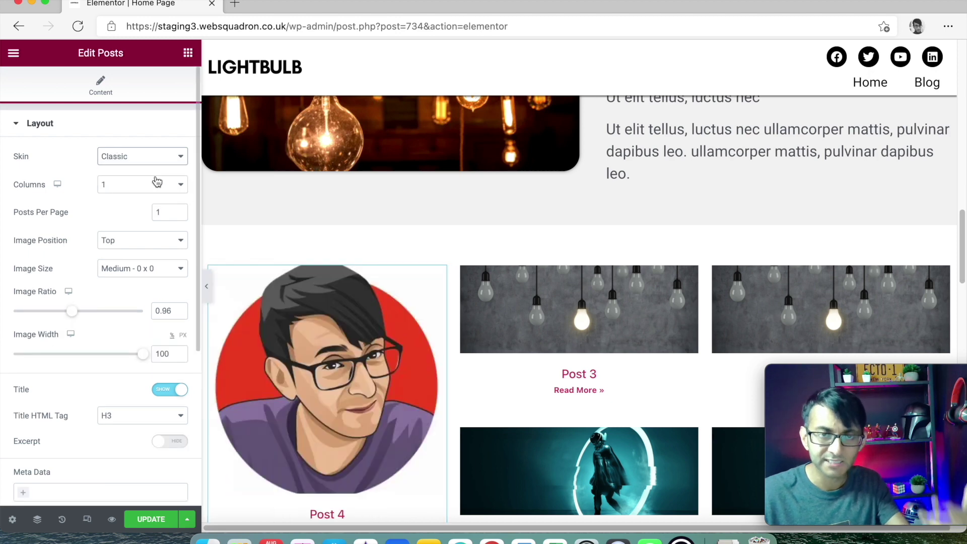
# Step: Expand the posts grid's Query settings (Posts, ordered by Date, DESC) and scroll back to the top
pyautogui.scroll(-5, 169, 287)
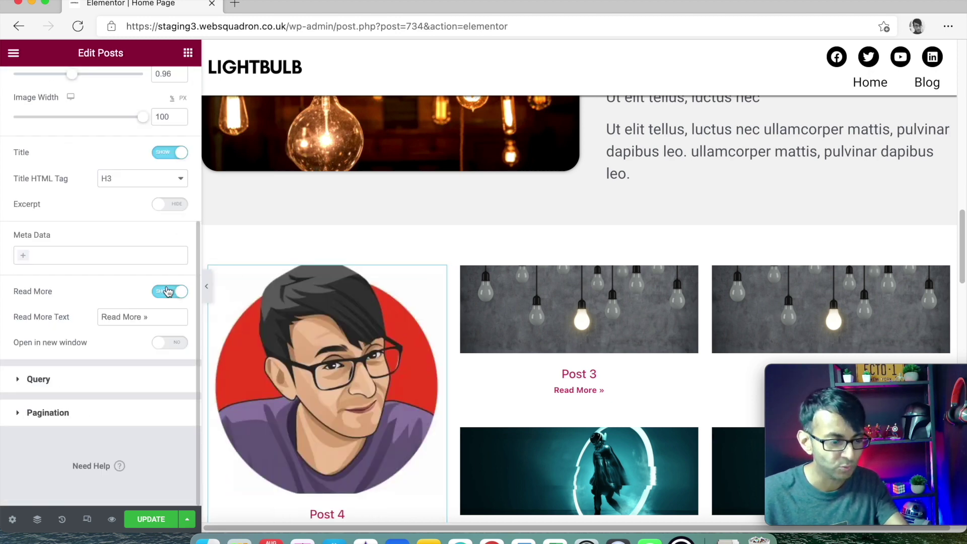
pyautogui.click(114, 381)
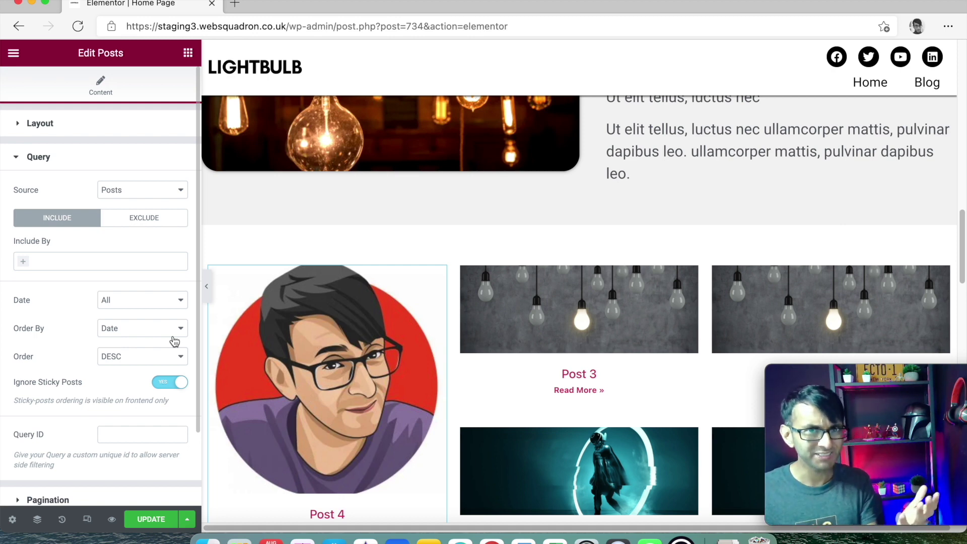
pyautogui.scroll(5, 346, 337)
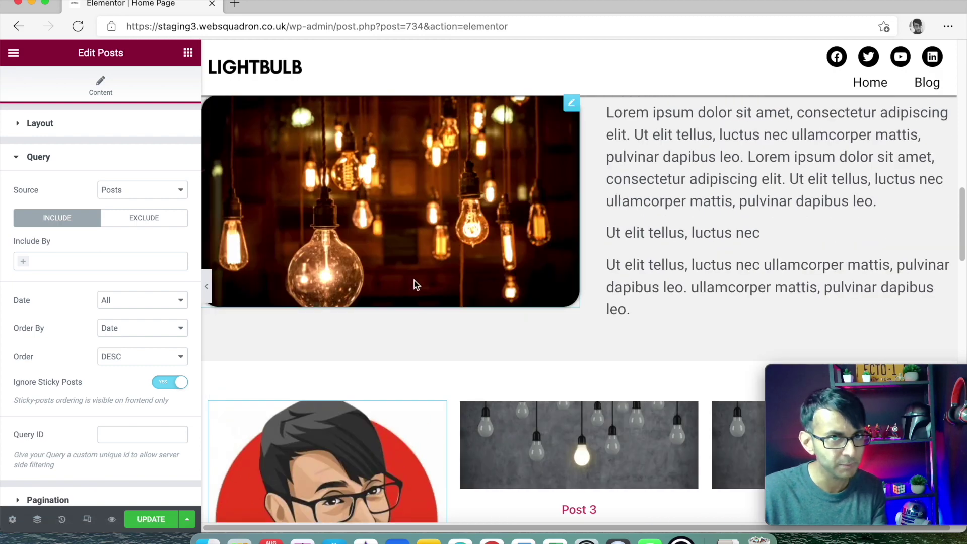
pyautogui.scroll(1, 414, 274)
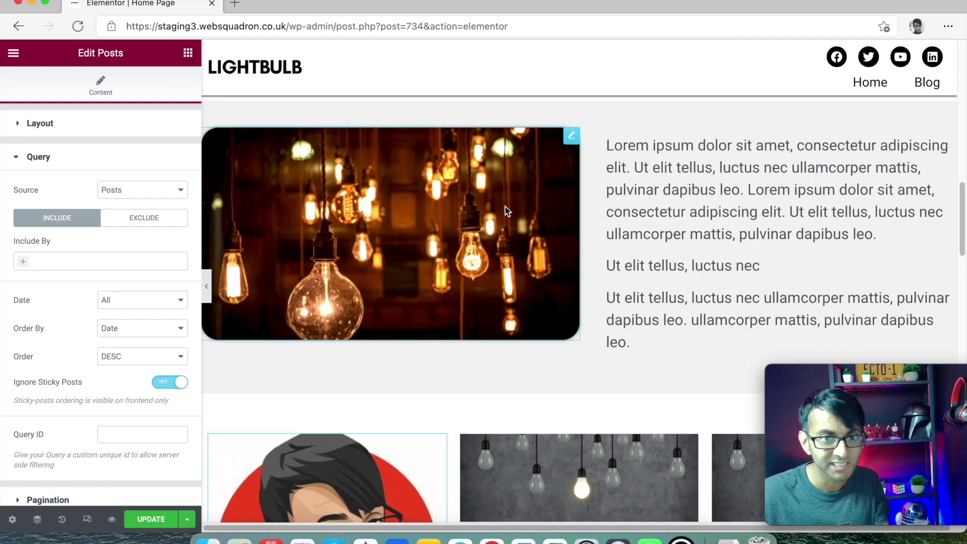
pyautogui.scroll(10, 509, 236)
pyautogui.scroll(5, 459, 274)
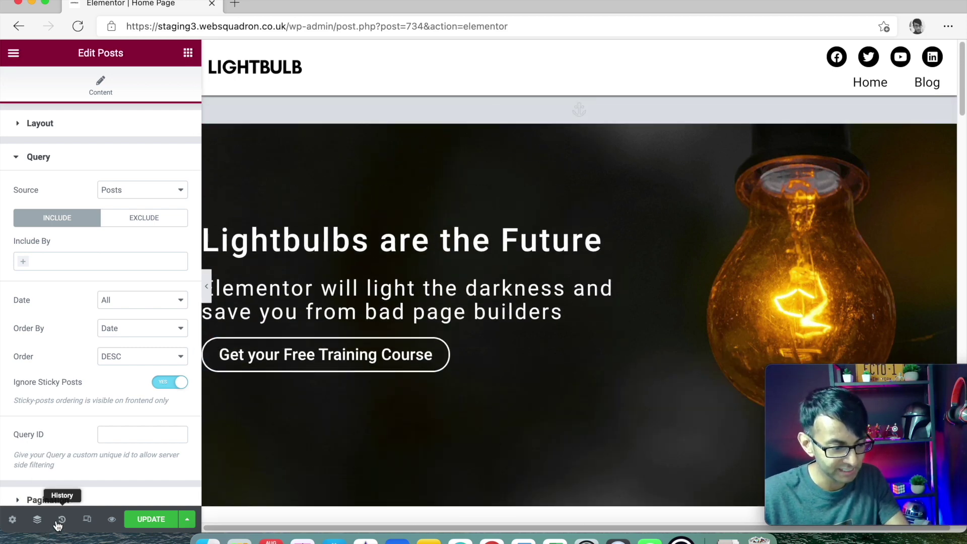
# Step: Set the hero section's width to 1200, then select the 'Elementor will light the darkness…' subheading
pyautogui.click(38, 520)
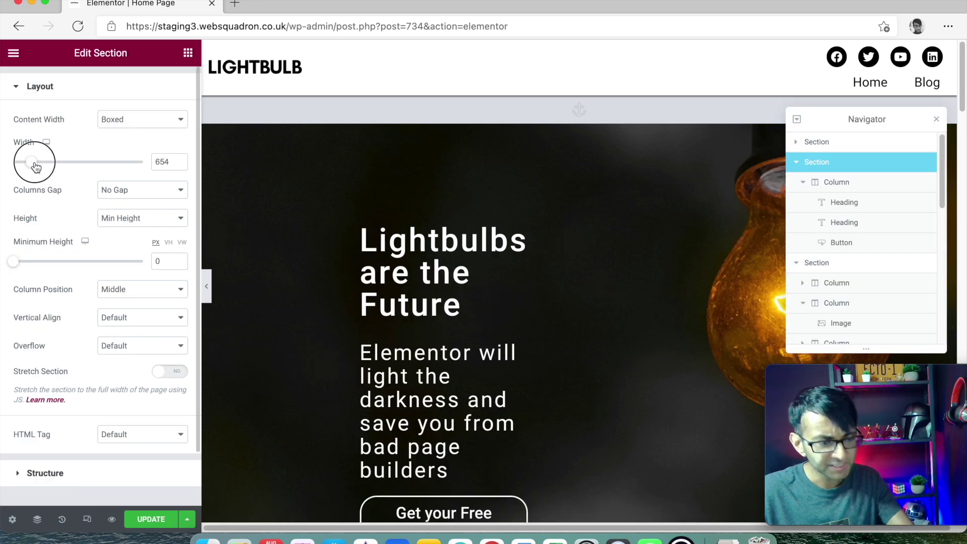
pyautogui.moveTo(32, 162); pyautogui.dragTo(95, 162)
pyautogui.doubleClick(172, 162)
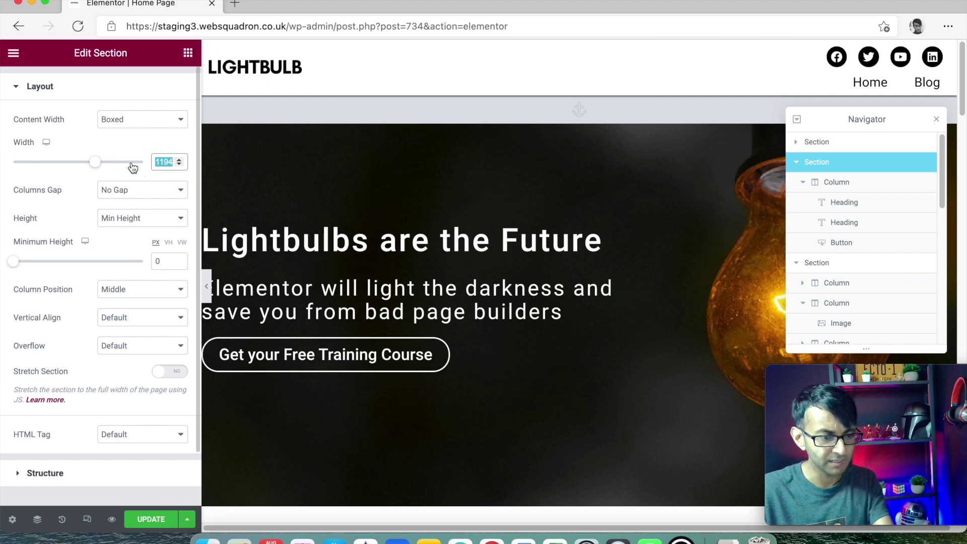
pyautogui.write('1200')
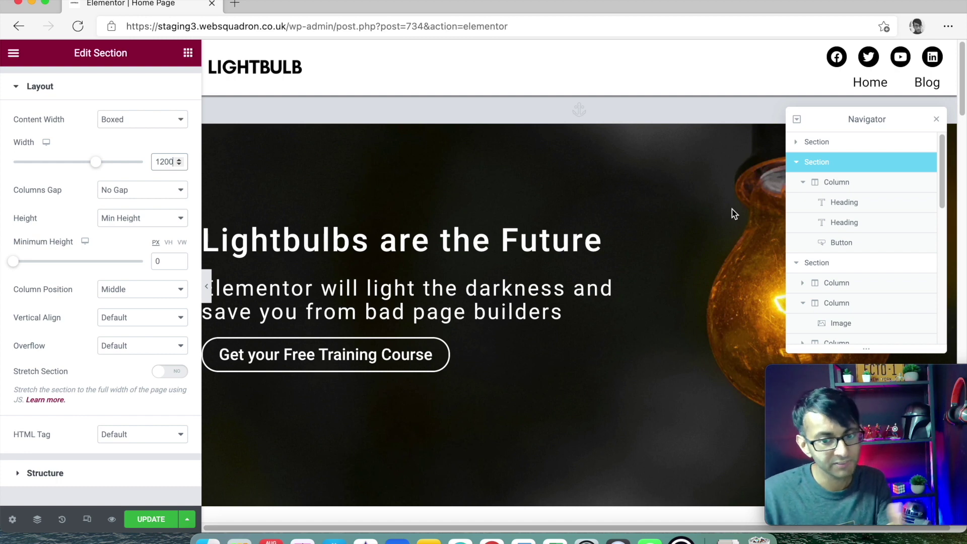
pyautogui.click(937, 120)
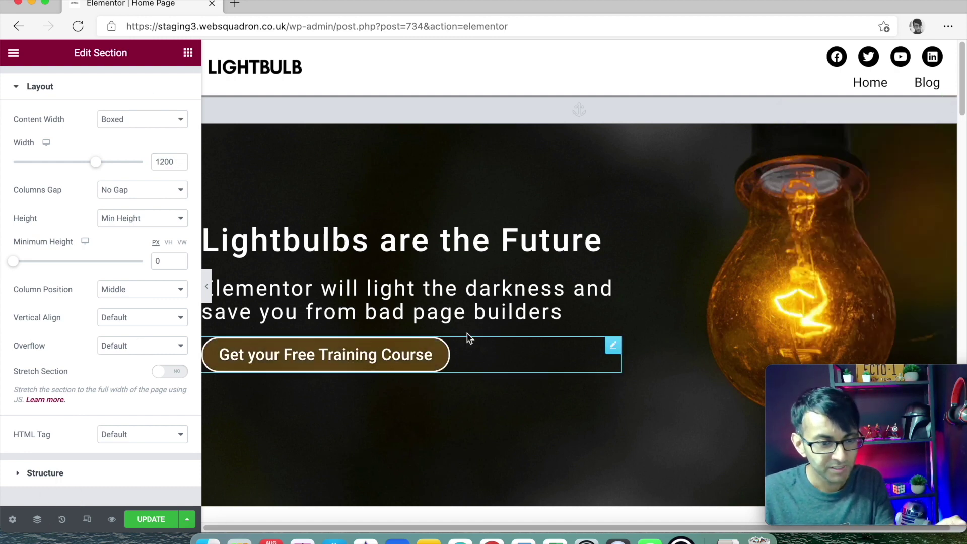
pyautogui.click(469, 291)
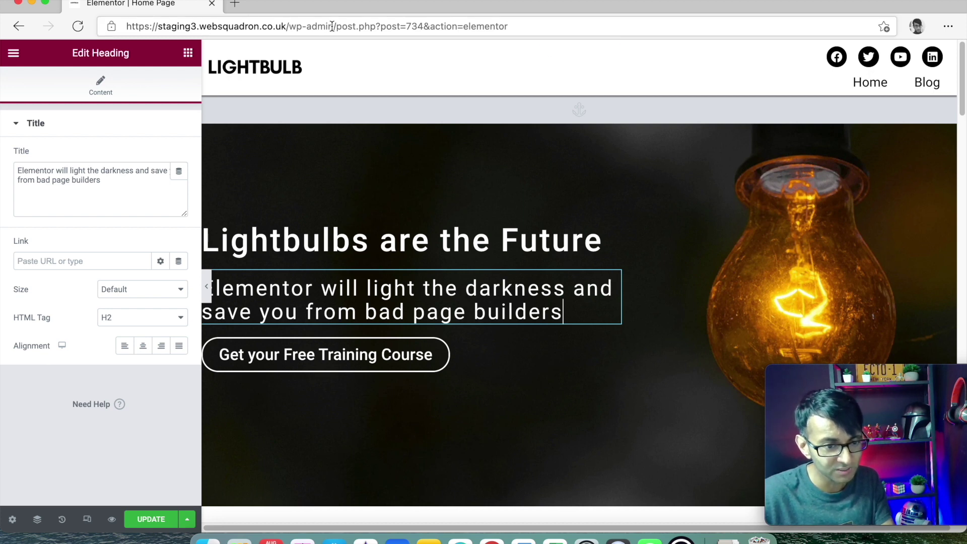
# Step: Leave the Elementor editor without saving by going to /wp-admin, returning to the Dashboard
pyautogui.moveTo(331, 26); pyautogui.dragTo(684, 25)
pyautogui.press('BackSpace')
pyautogui.press('Return')
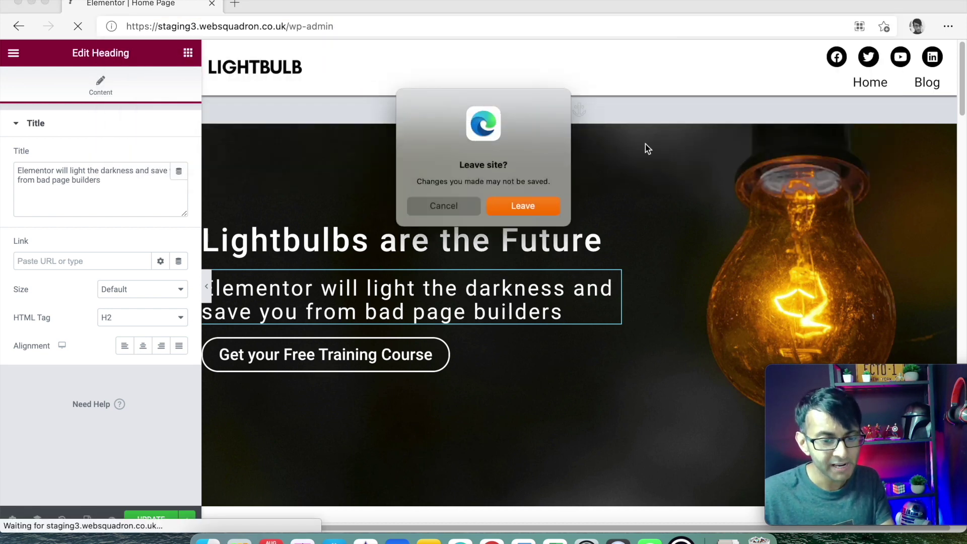
pyautogui.click(538, 205)
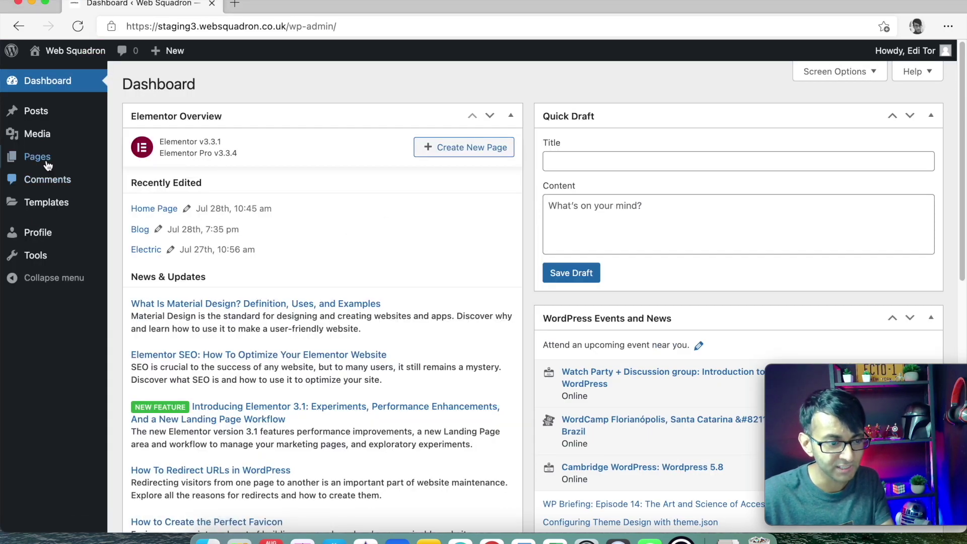
pyautogui.moveTo(49, 168)
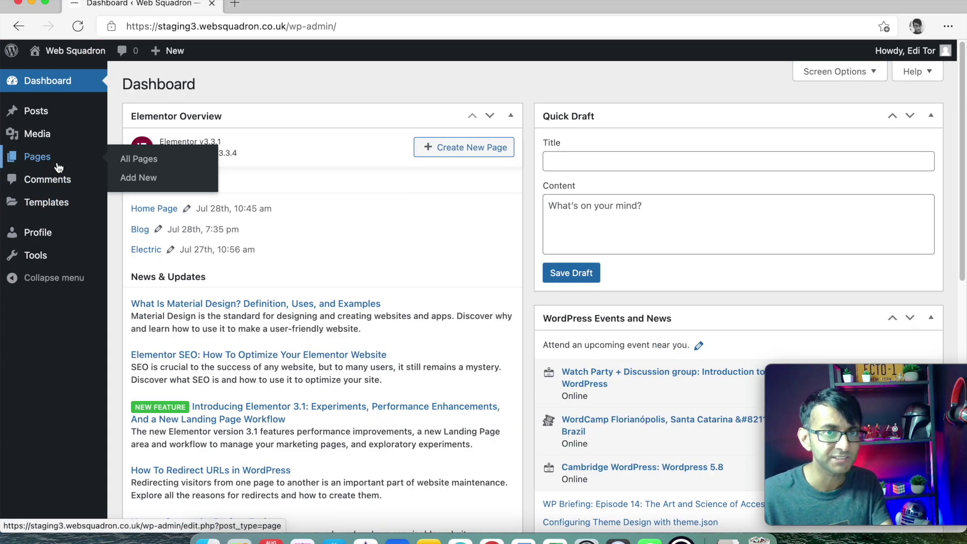